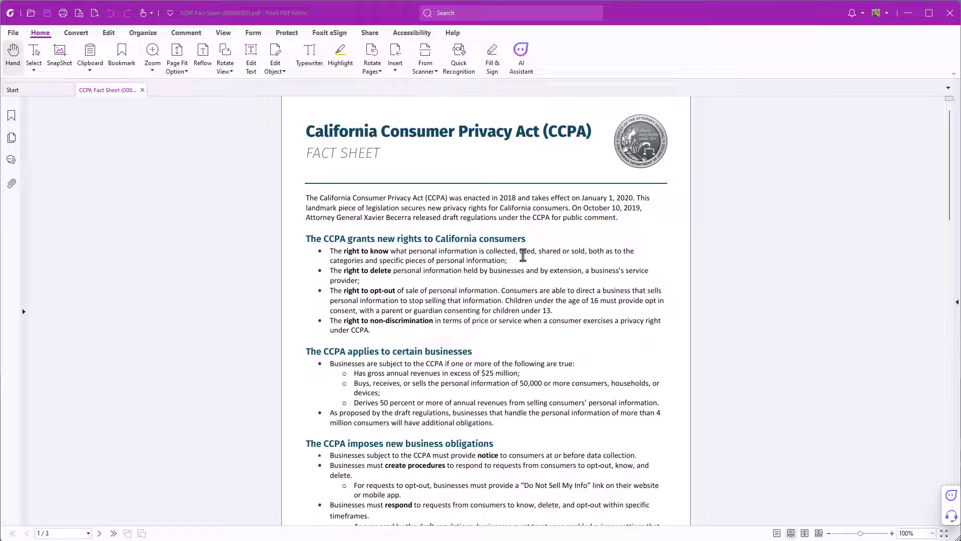
# Open the AI Assistant and ask 'How can I edit a PDF document in Foxit PDF Editor Suite?'.
pyautogui.click(522, 59)
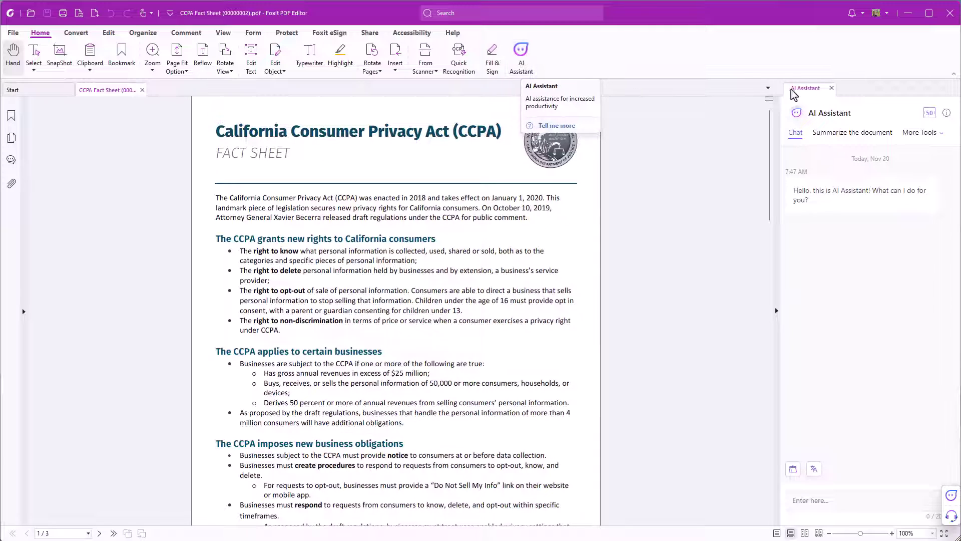
pyautogui.click(832, 89)
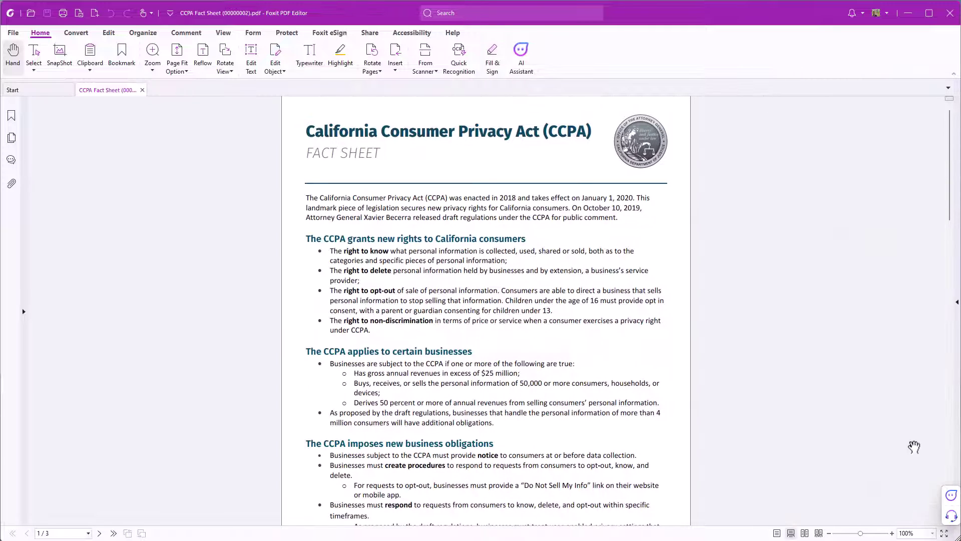
pyautogui.click(950, 497)
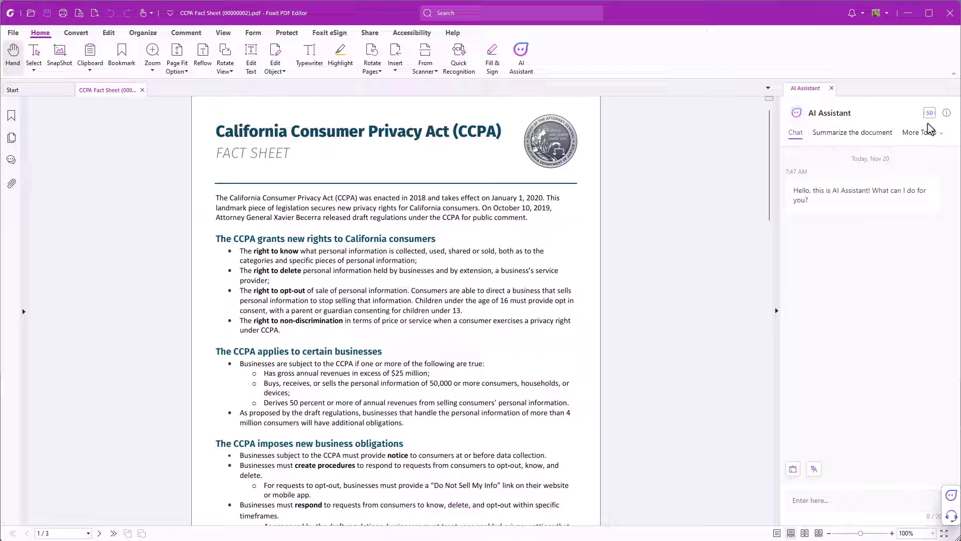
pyautogui.click(947, 115)
pyautogui.click(947, 114)
pyautogui.click(873, 503)
pyautogui.write('How can I edit a PDF document in Foxit PDF Editor Suite?')
pyautogui.press('Return')
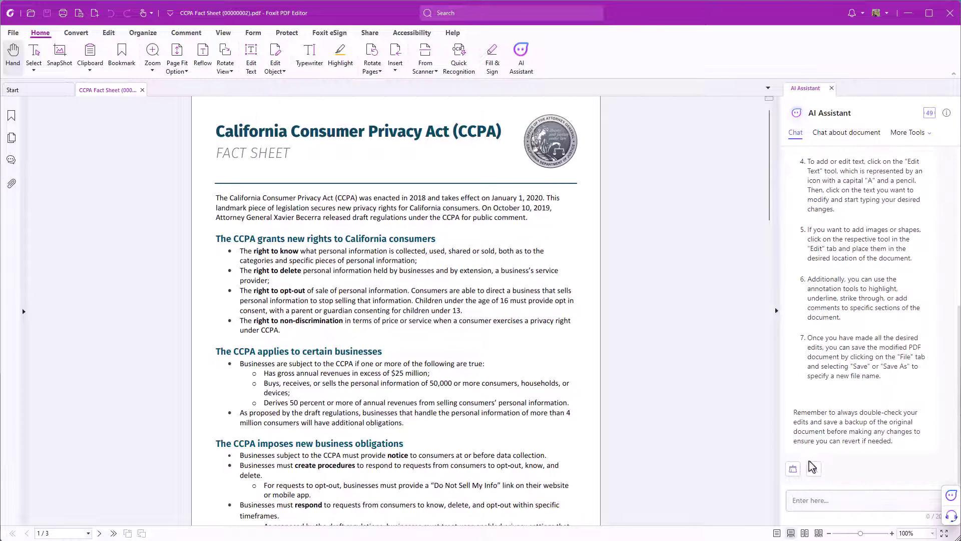
# Clear the chat history, set the output language to Dutch, and ask how to crop pages.
pyautogui.click(793, 470)
pyautogui.click(866, 335)
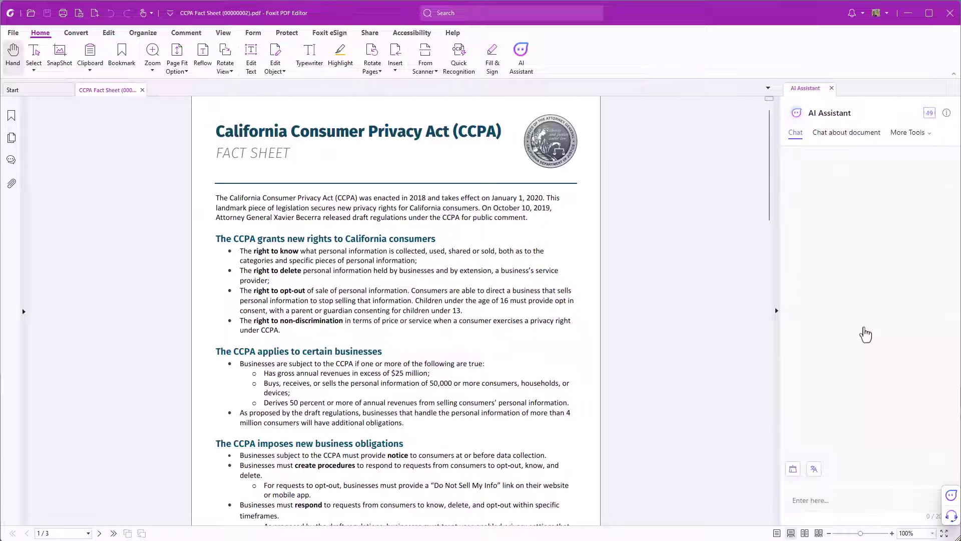
pyautogui.click(814, 469)
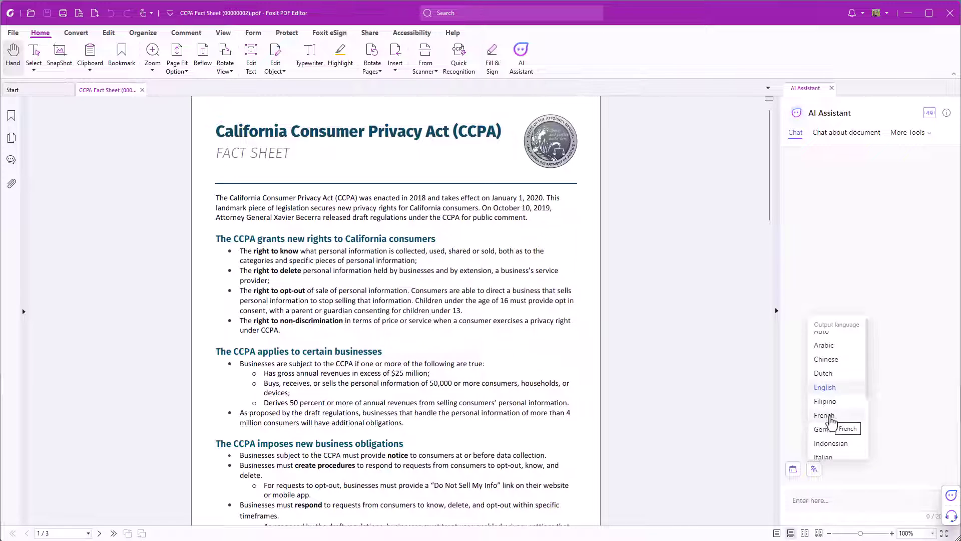
pyautogui.click(825, 387)
pyautogui.click(821, 499)
pyautogui.write('How can I crop pages in Foxit PDF Editor Suite?')
pyautogui.press('Return')
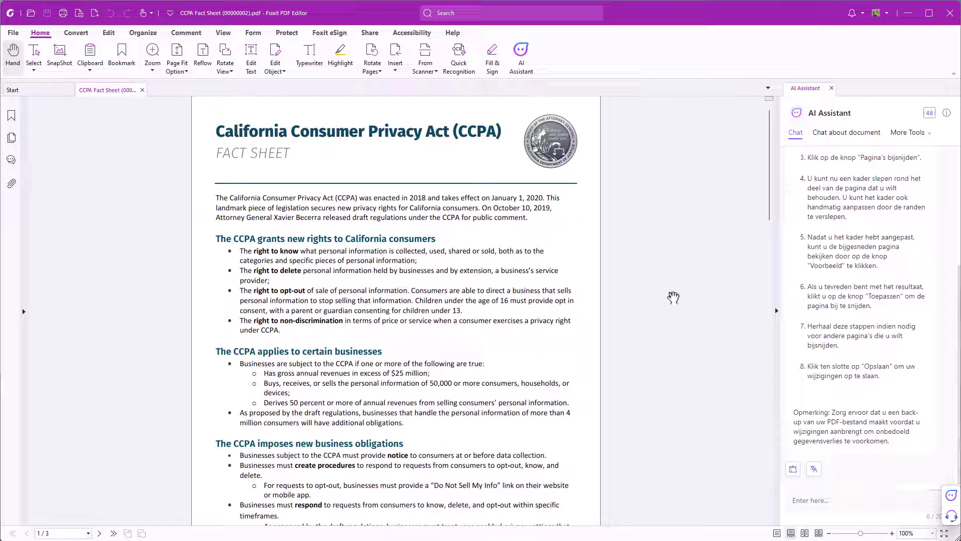
# Open the Cloud AI Assistant, view its instructions, and try full-window mode and the More Tools list.
pyautogui.click(926, 136)
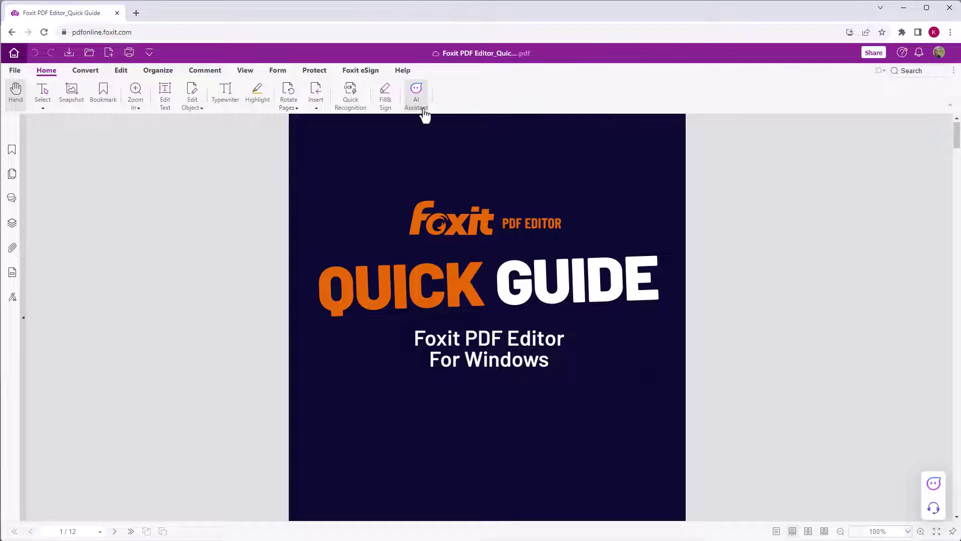
pyautogui.click(417, 95)
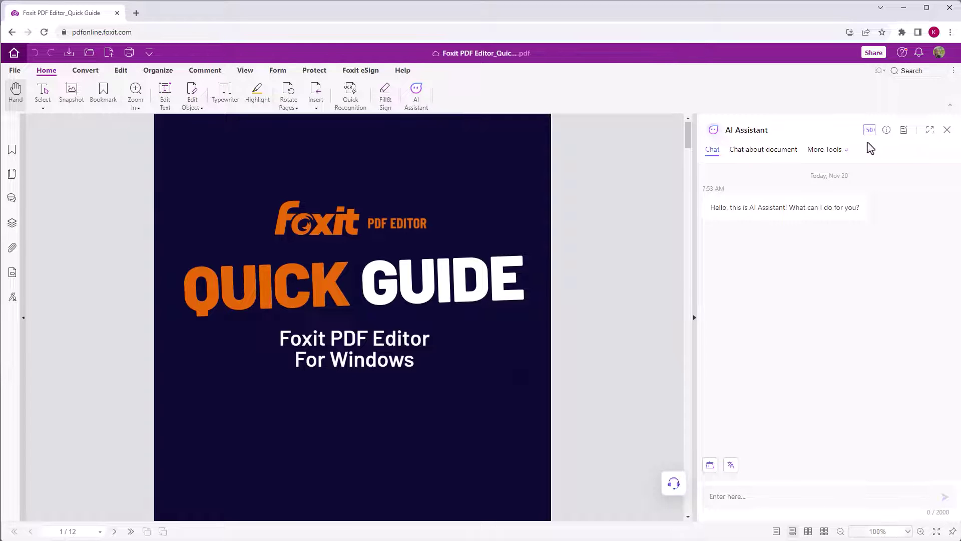
pyautogui.click(888, 131)
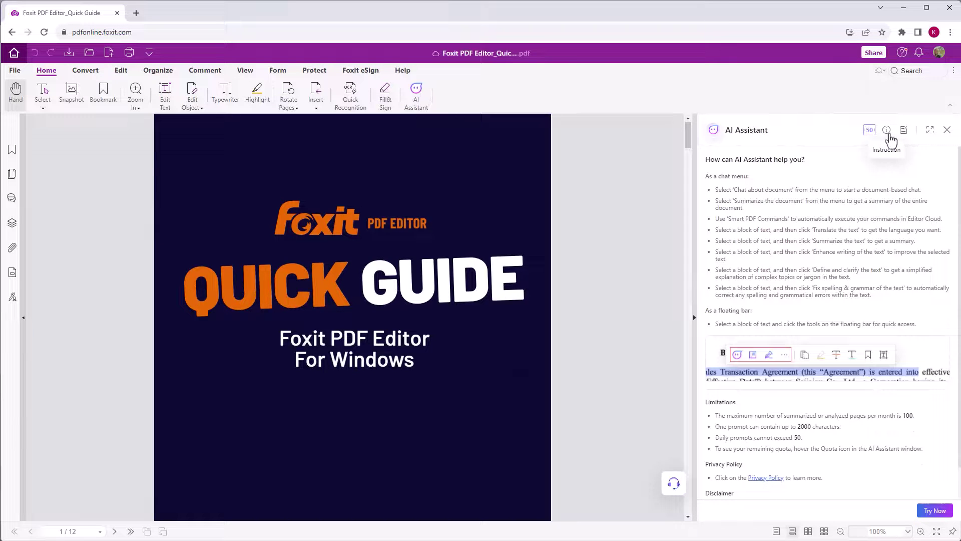
pyautogui.click(887, 131)
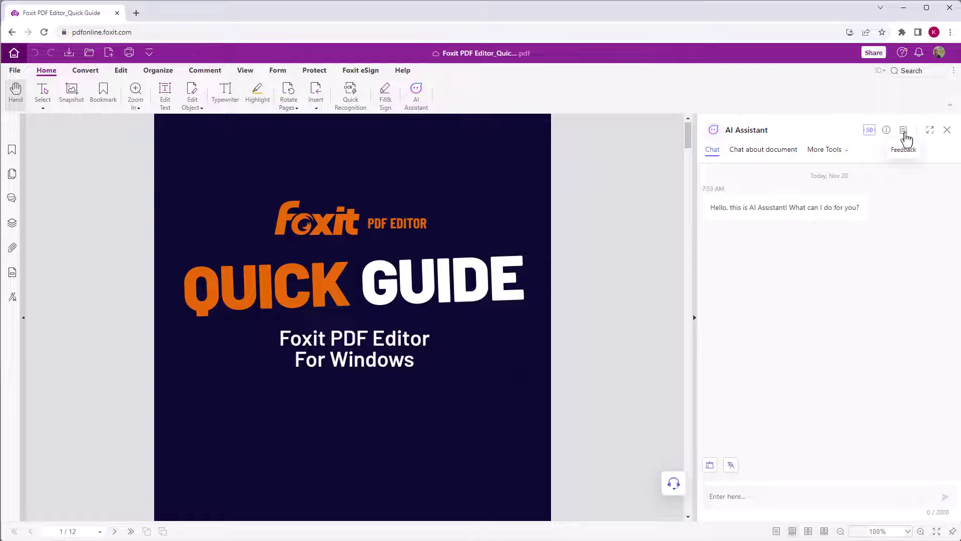
pyautogui.click(930, 131)
pyautogui.click(930, 81)
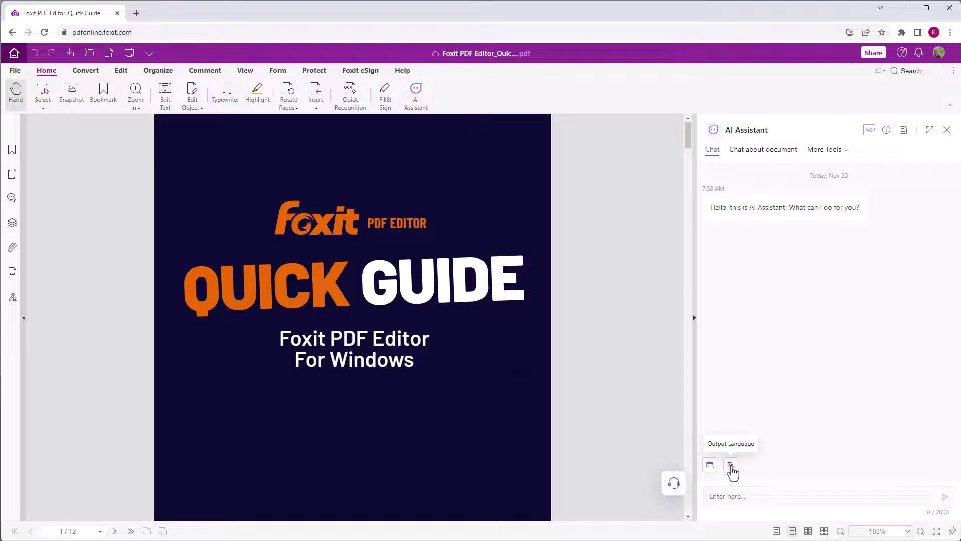
pyautogui.click(846, 155)
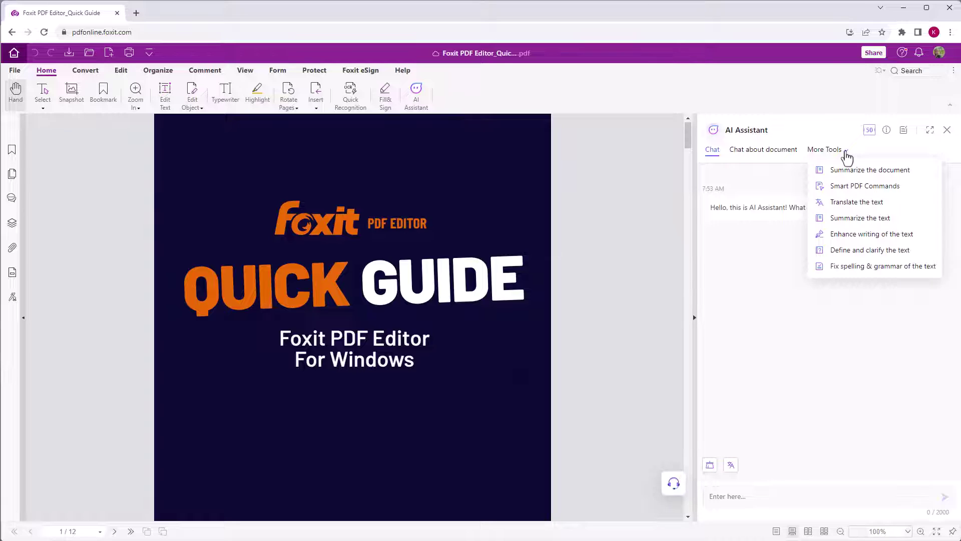
pyautogui.click(846, 158)
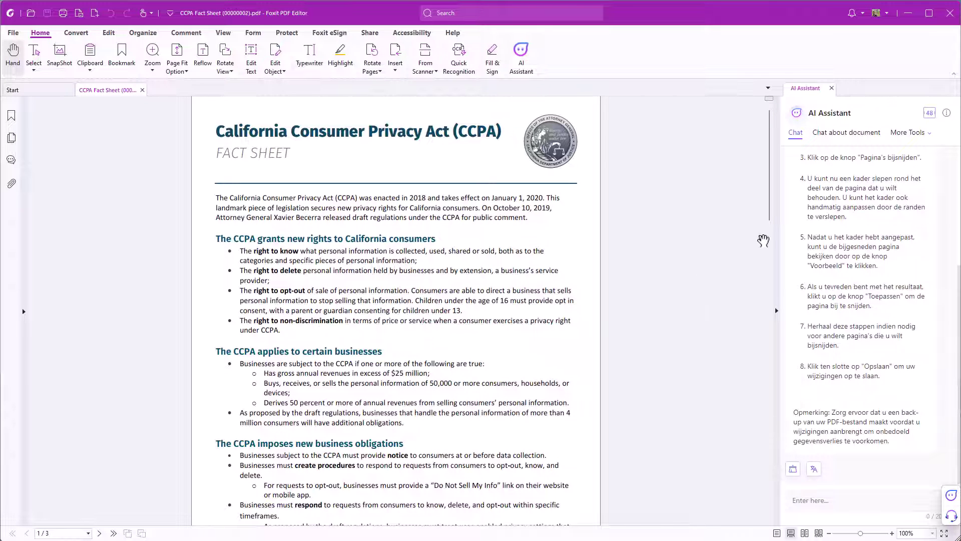
# Summarize the CCPA fact sheet and add the summary to the page as a note.
pyautogui.click(924, 136)
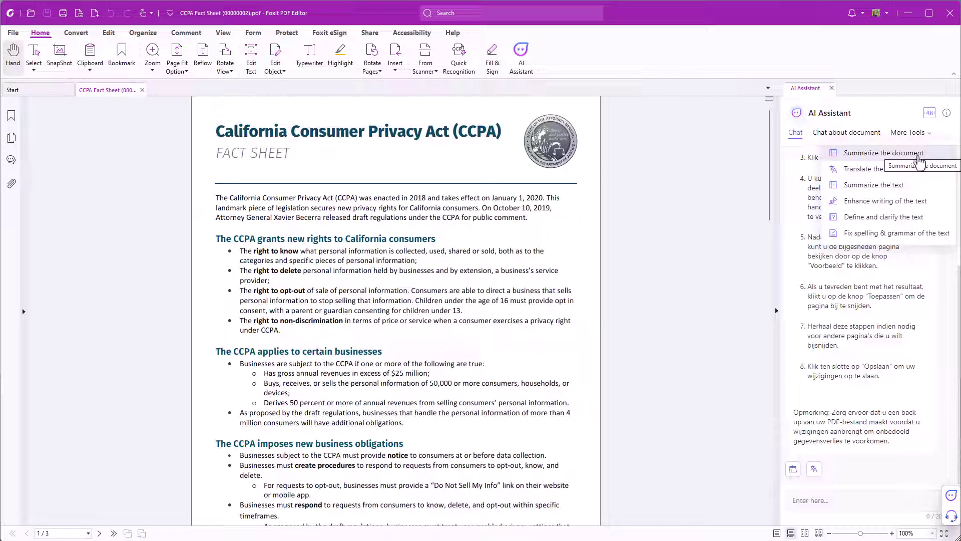
pyautogui.click(901, 154)
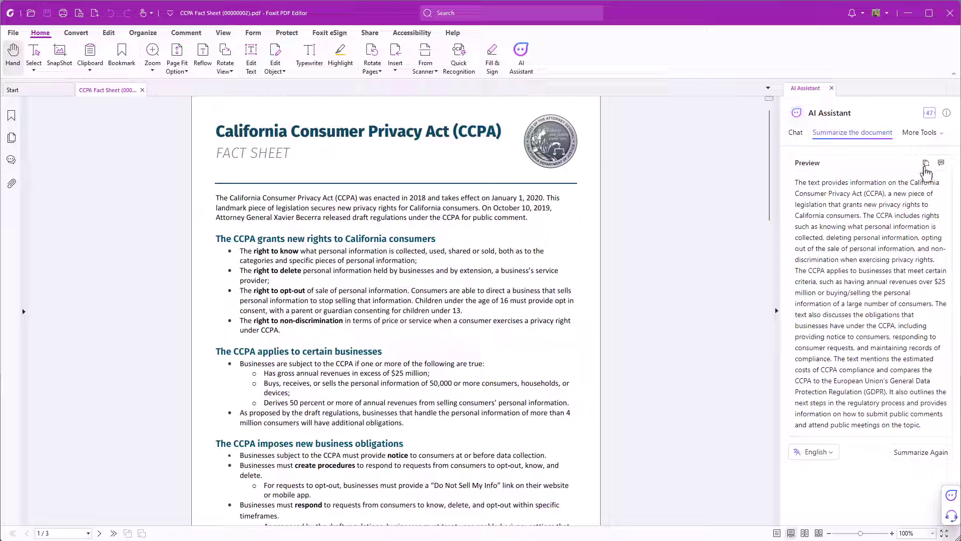
pyautogui.click(941, 163)
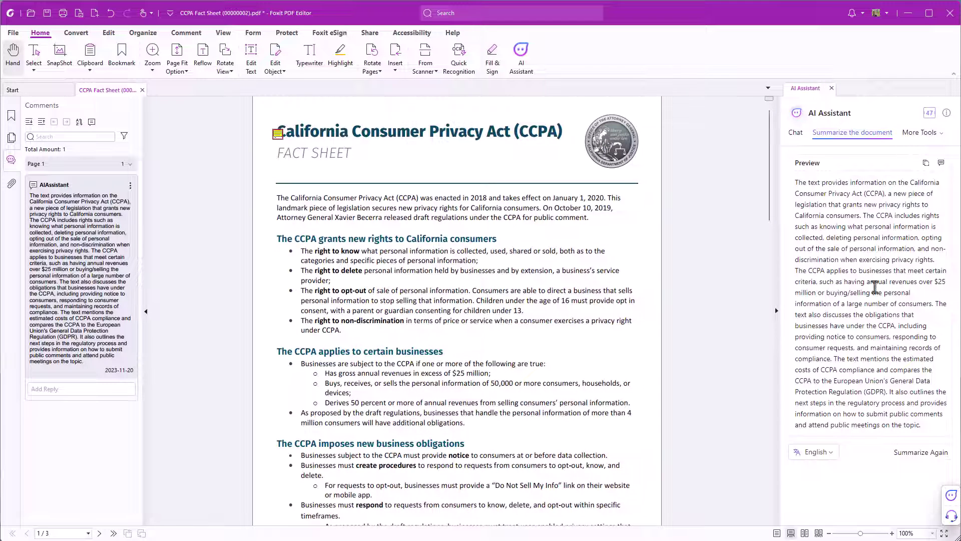
# Regenerate the summary in German, then request another whole-document summary.
pyautogui.click(831, 452)
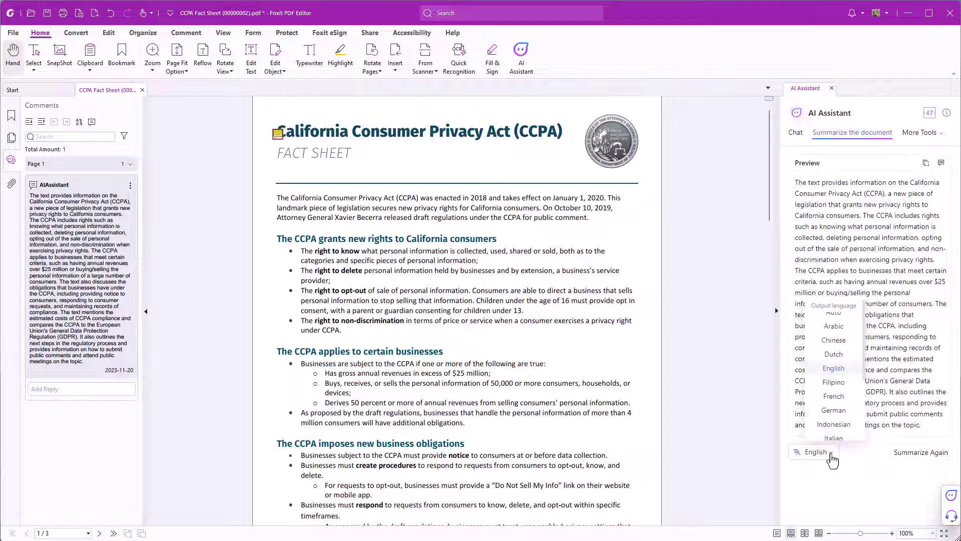
pyautogui.click(834, 411)
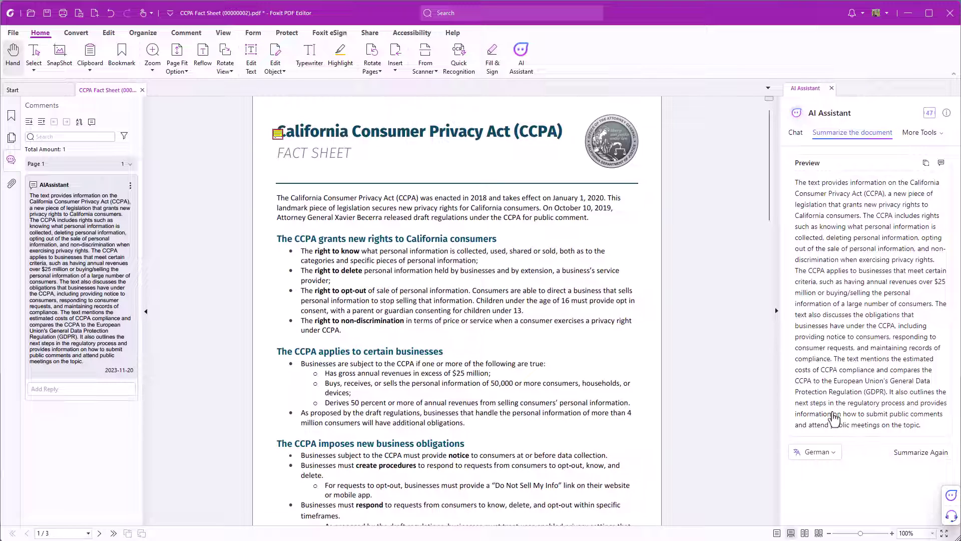
pyautogui.click(896, 454)
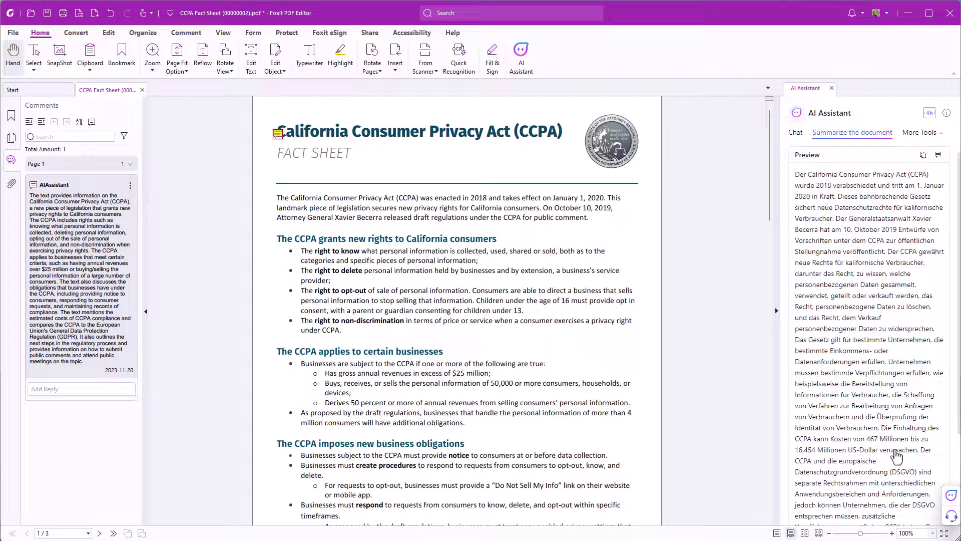
pyautogui.scroll(-3, 887, 439)
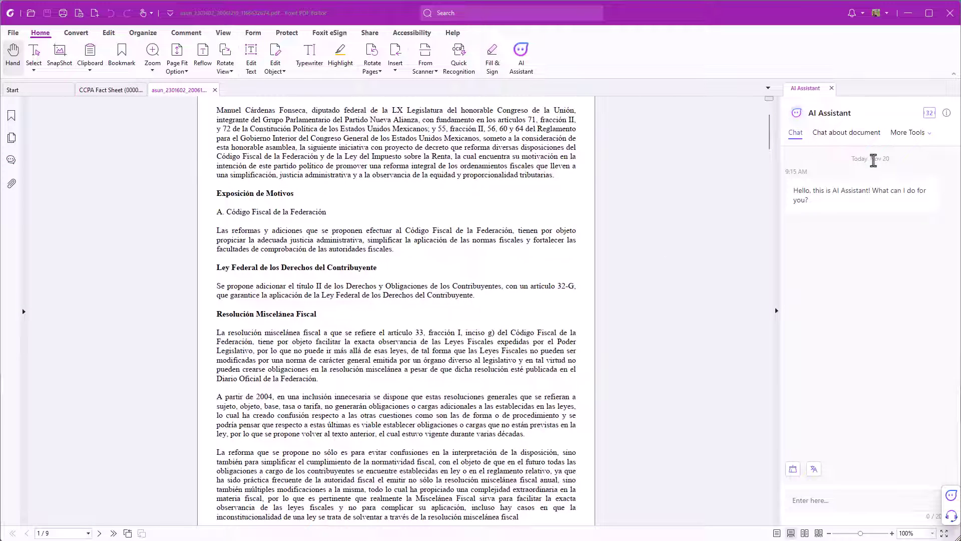
pyautogui.click(907, 135)
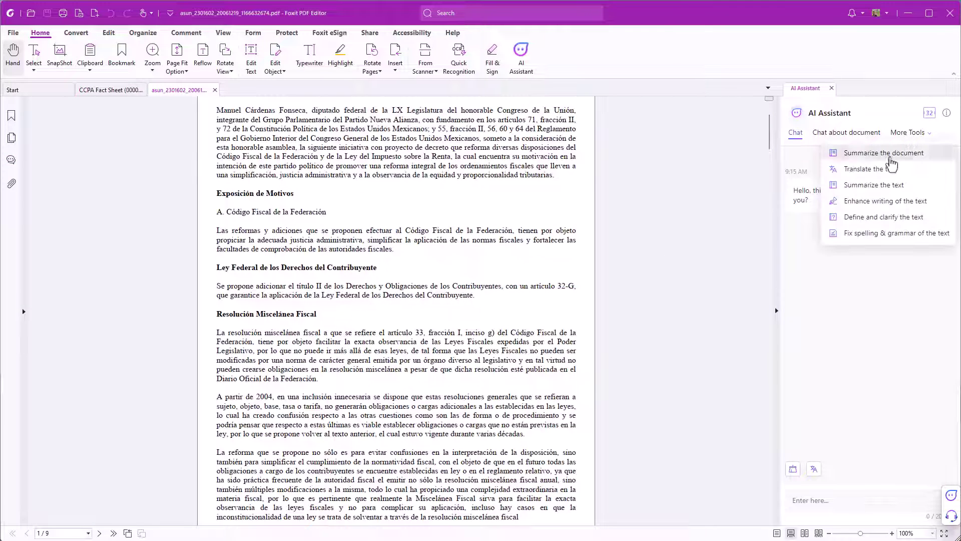
pyautogui.click(890, 159)
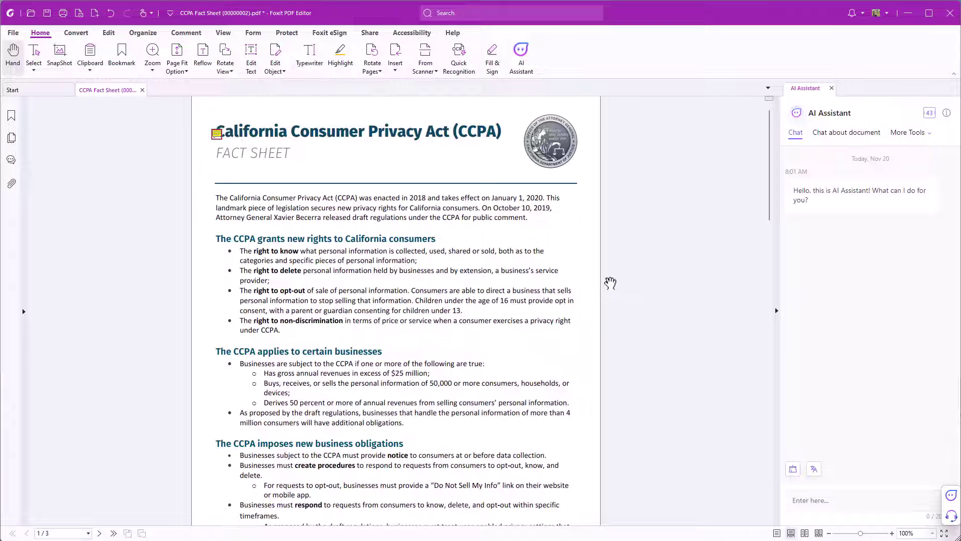
# Summarize the 'CCPA grants new rights to California consumers' section and add the summary as a note.
pyautogui.click(909, 132)
pyautogui.click(887, 185)
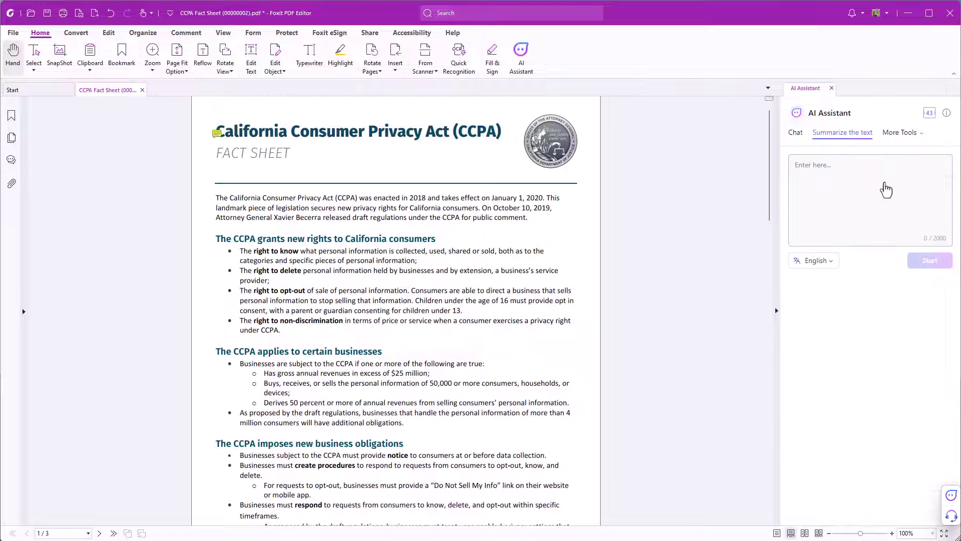
pyautogui.moveTo(215, 239); pyautogui.dragTo(280, 334)
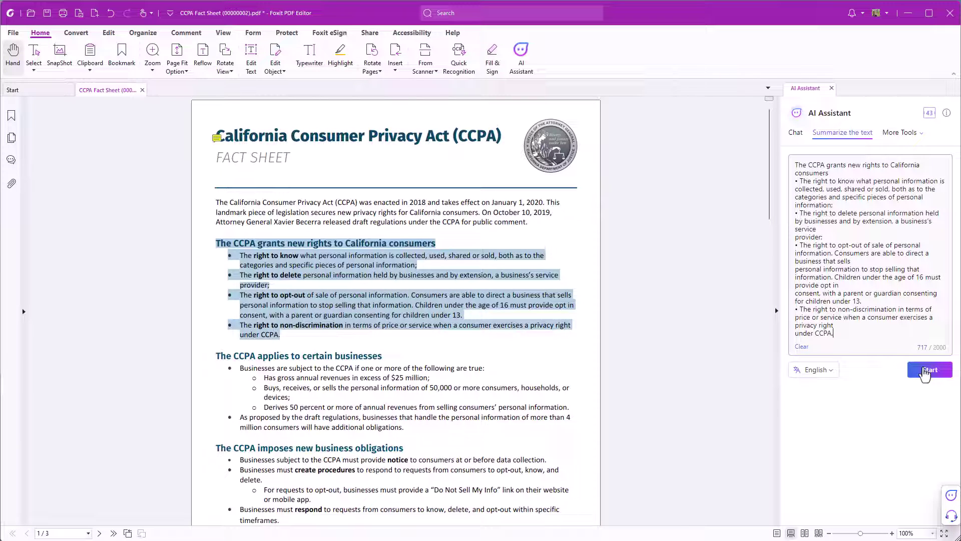
pyautogui.click(606, 354)
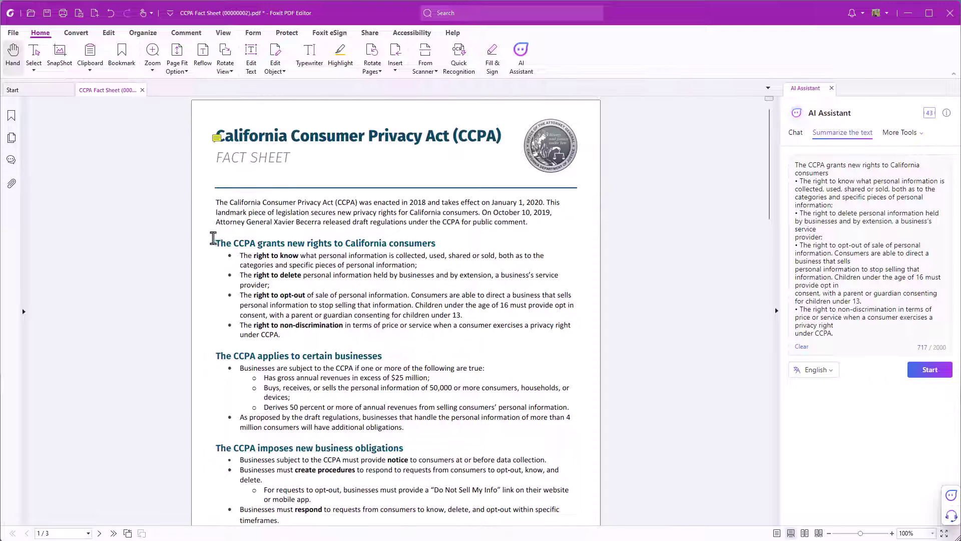
pyautogui.moveTo(215, 243); pyautogui.dragTo(290, 334)
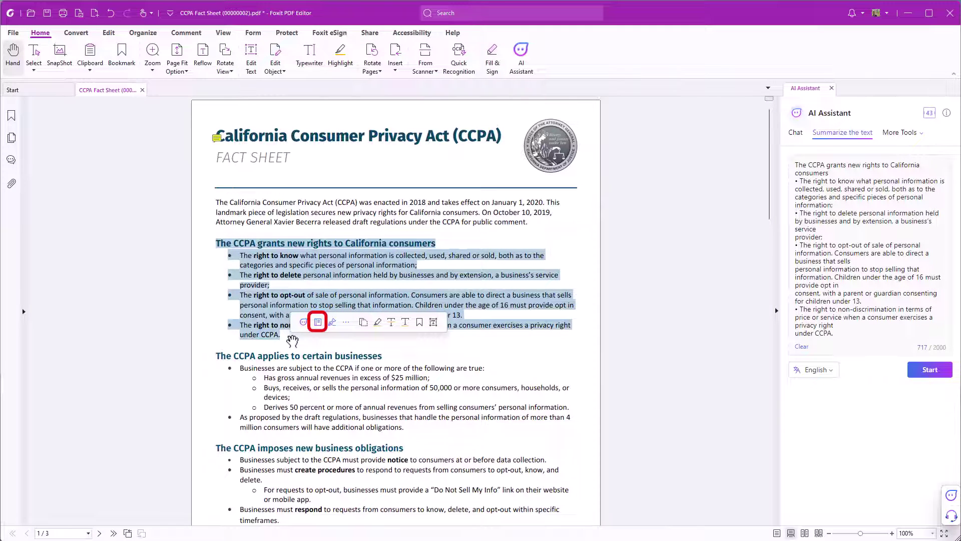
pyautogui.click(346, 323)
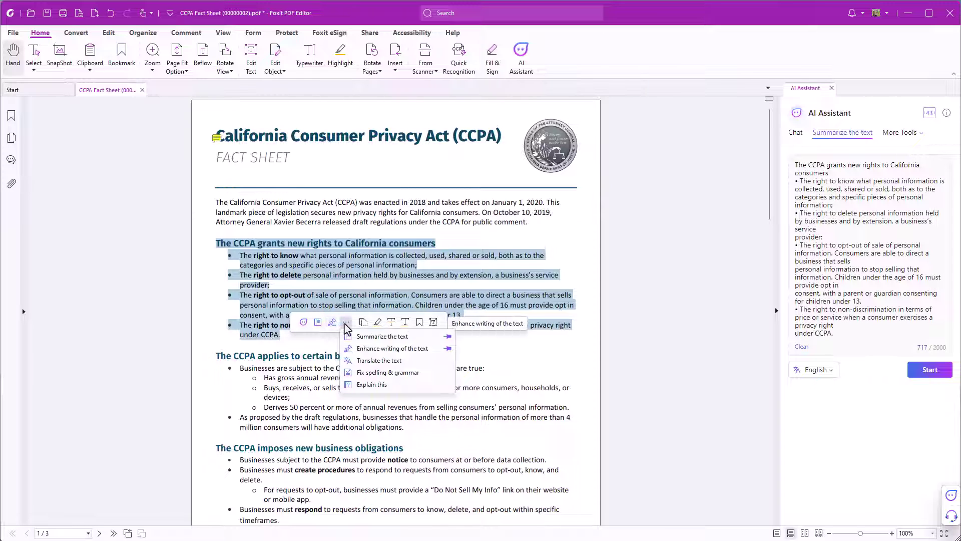
pyautogui.click(383, 340)
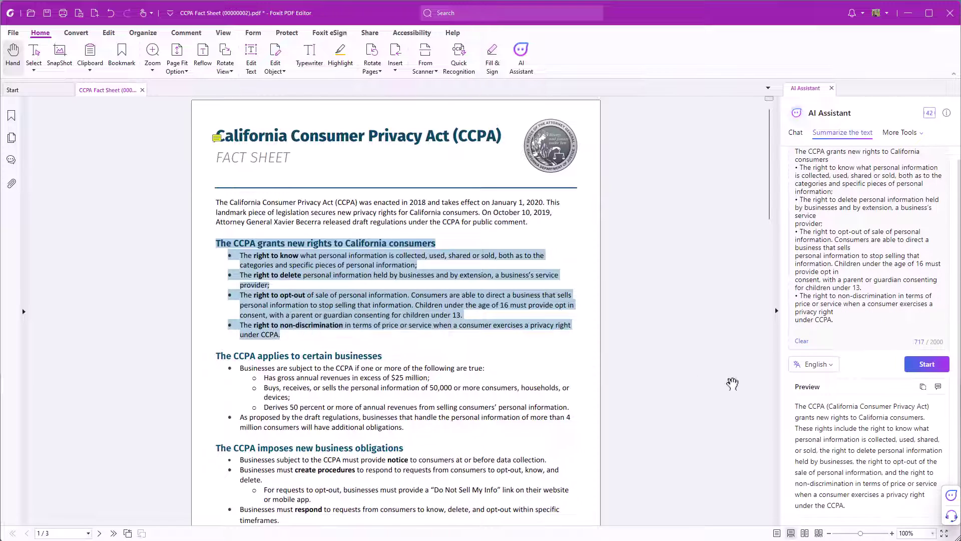
pyautogui.click(938, 387)
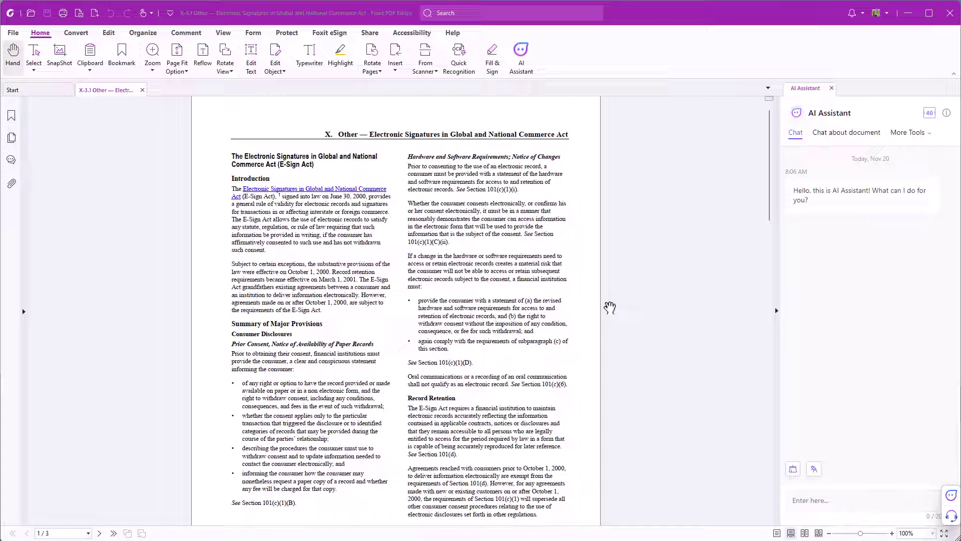
# Ask the document chat 'When did the E-Sign Act become effective?' and view cited source 1.
pyautogui.click(835, 135)
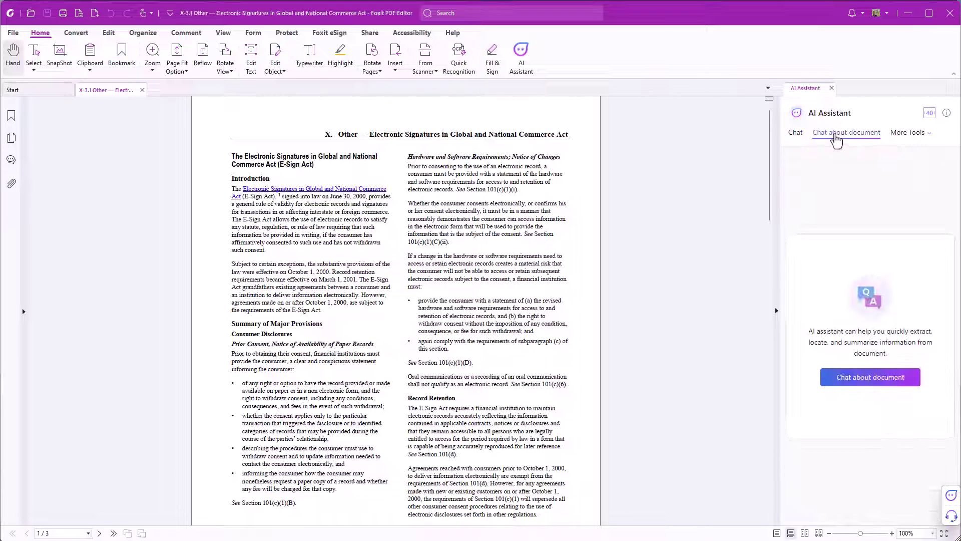
pyautogui.click(881, 385)
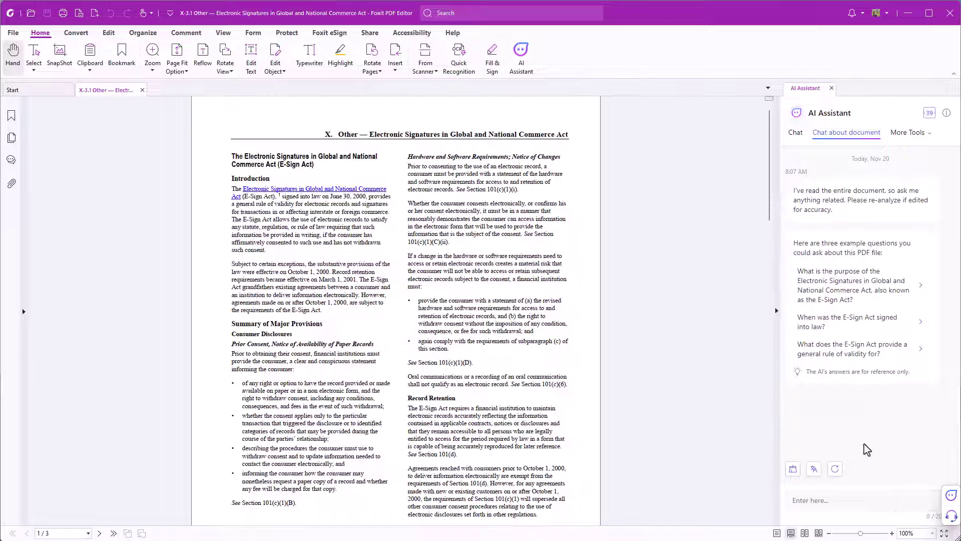
pyautogui.click(864, 501)
pyautogui.write('When did the E-Sign Act become effective?')
pyautogui.press('Return')
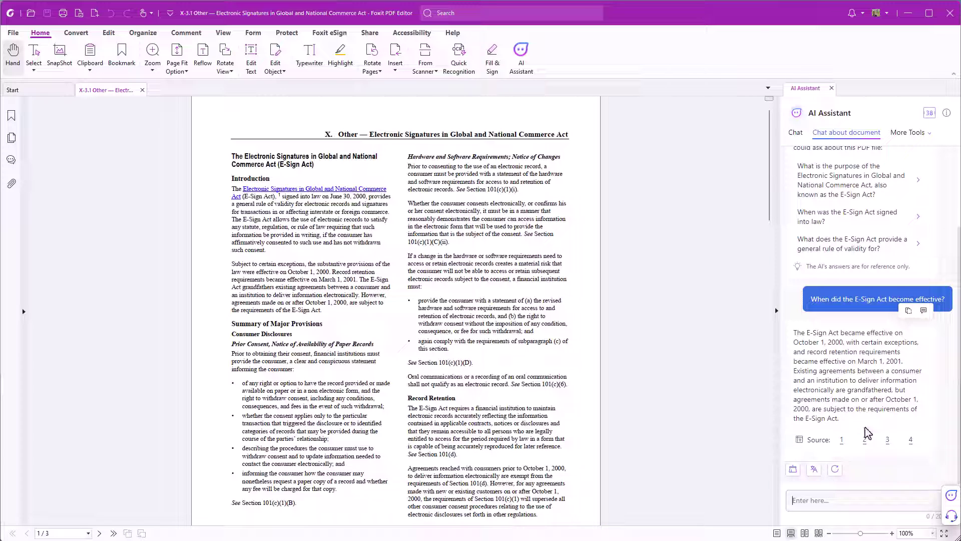
pyautogui.click(842, 441)
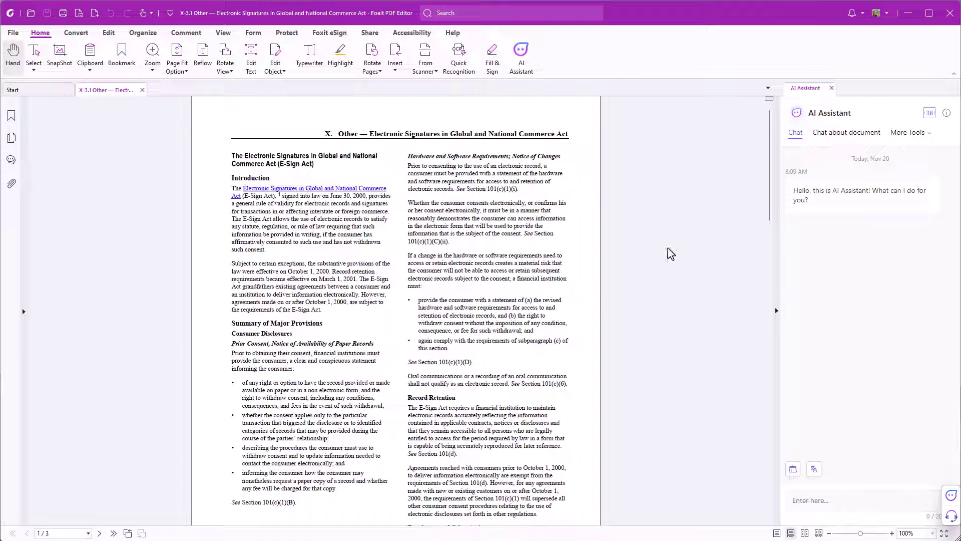
# Define the 'Record Retention' heading and attach the definition to the page as a comment.
pyautogui.click(921, 133)
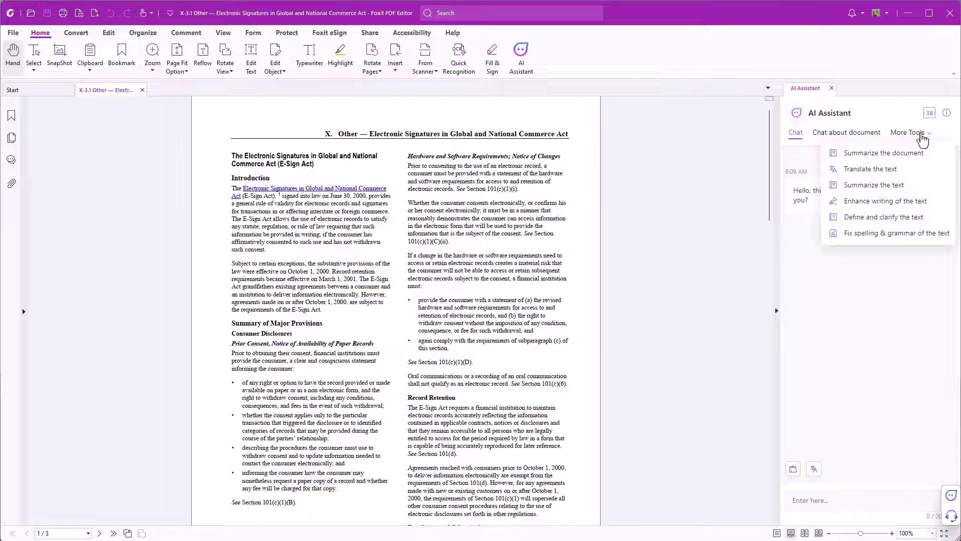
pyautogui.click(916, 217)
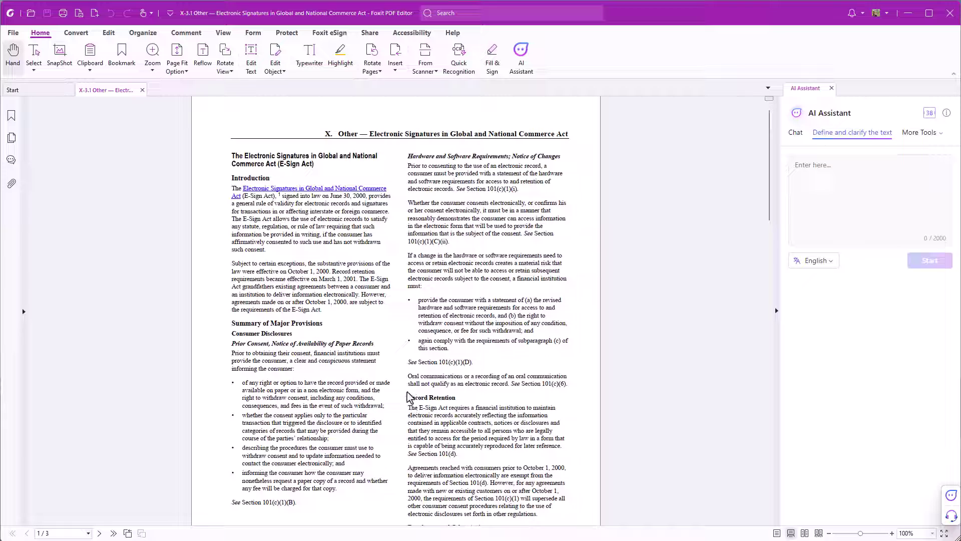
pyautogui.moveTo(408, 399); pyautogui.dragTo(457, 398)
pyautogui.click(928, 263)
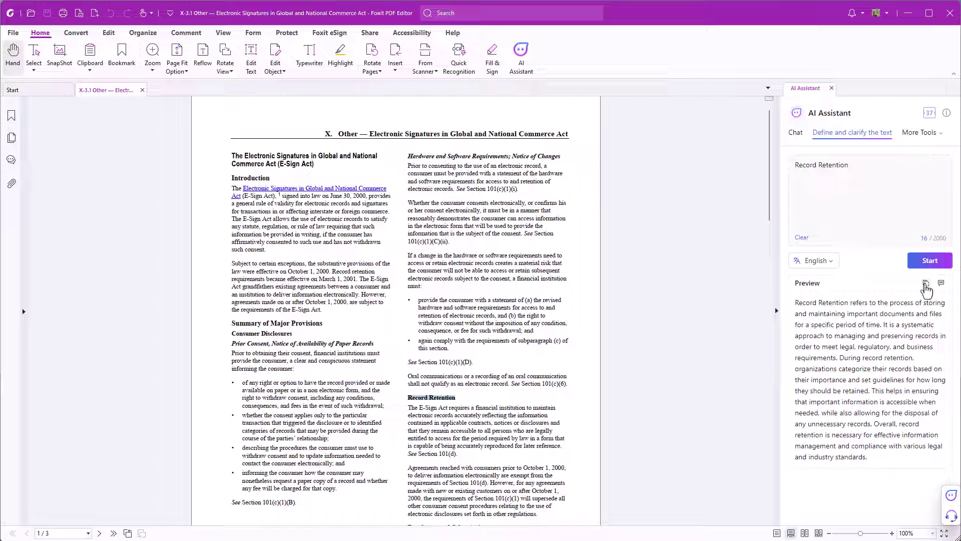
pyautogui.click(940, 284)
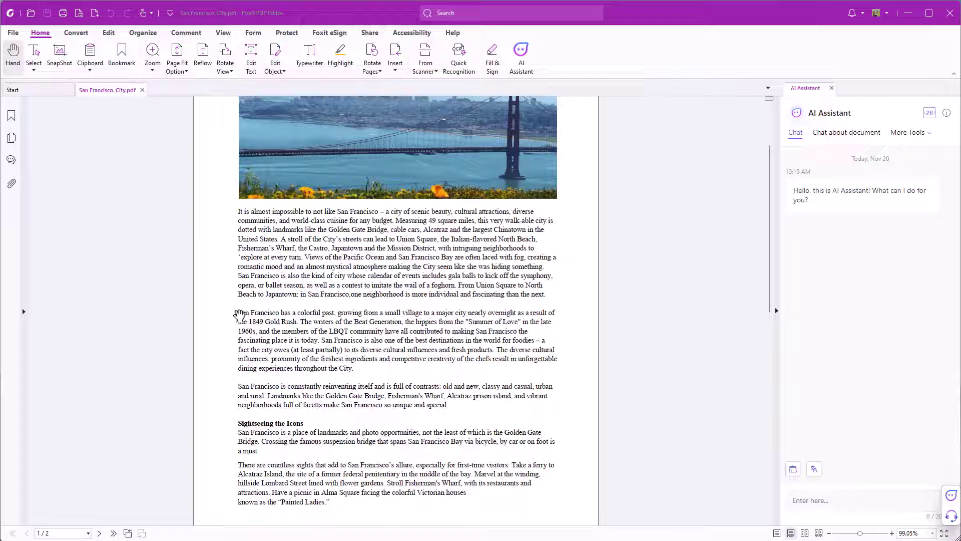
# Enhance the colorful-past paragraph with Professional tone and Short length.
pyautogui.moveTo(239, 313); pyautogui.dragTo(356, 371)
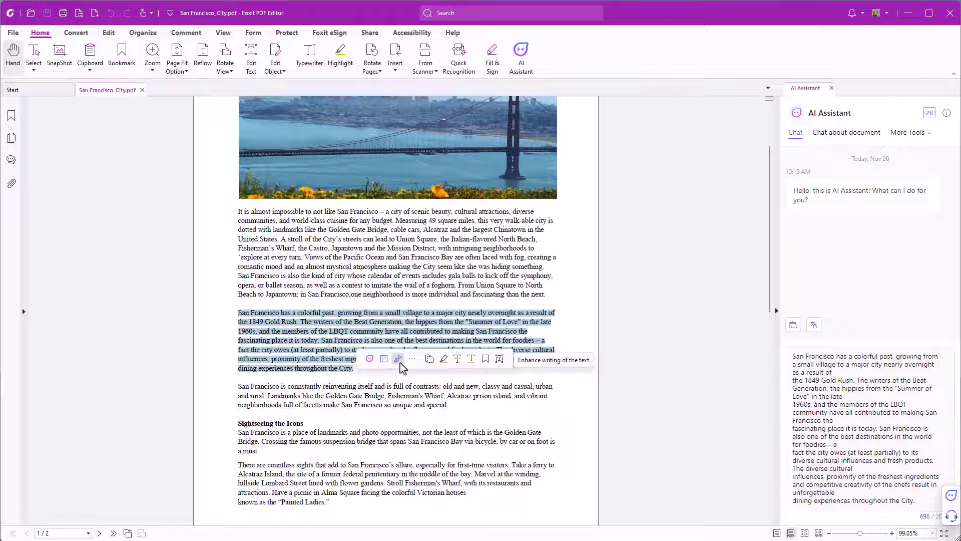
pyautogui.click(399, 360)
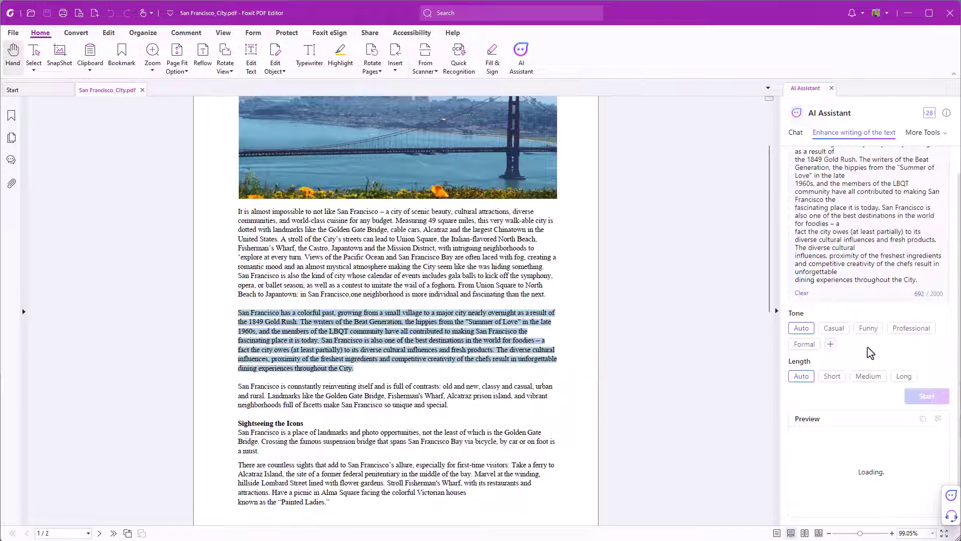
pyautogui.click(912, 328)
pyautogui.click(832, 376)
pyautogui.scroll(-2, 929, 249)
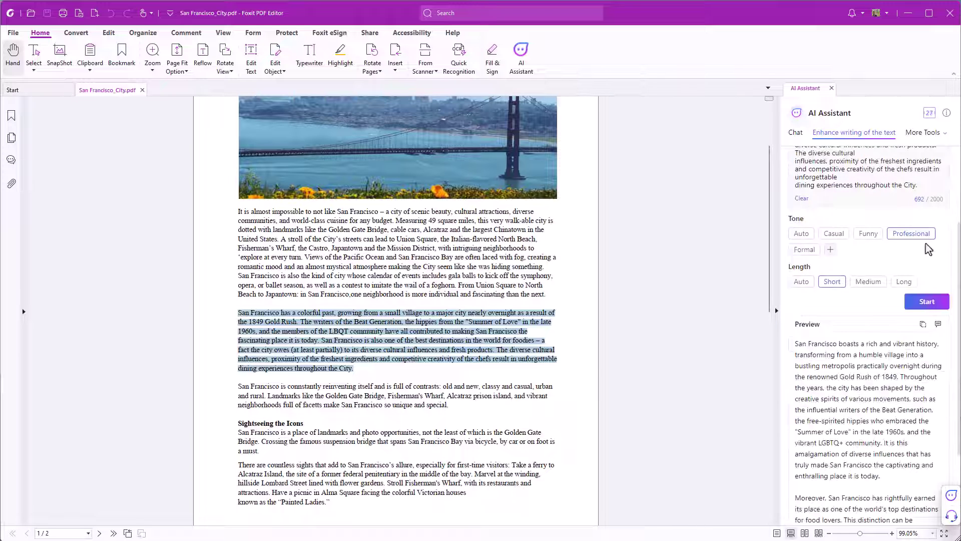
pyautogui.click(922, 311)
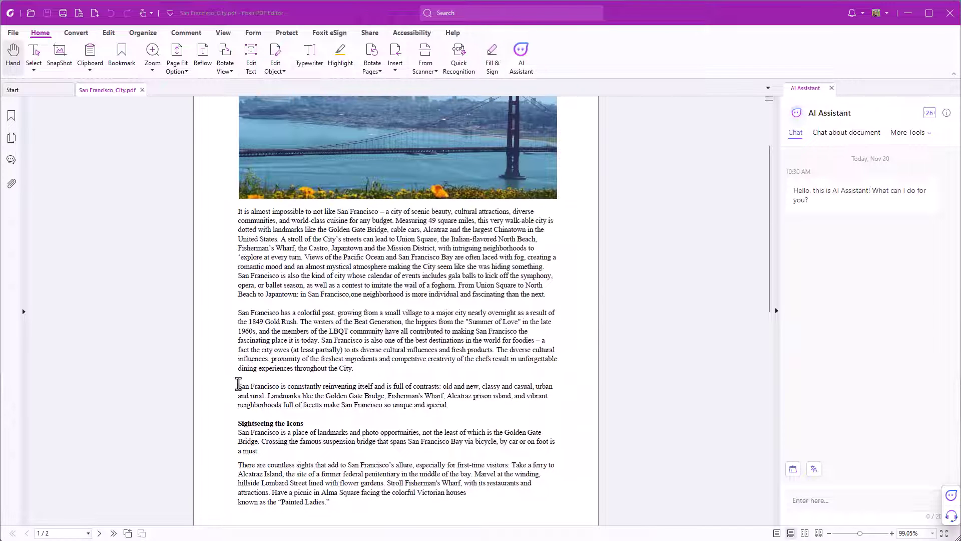
# Generate a spelling-and-grammar-fixed version of the third paragraph and copy it.
pyautogui.moveTo(240, 385); pyautogui.dragTo(449, 406)
pyautogui.click(505, 393)
pyautogui.click(560, 444)
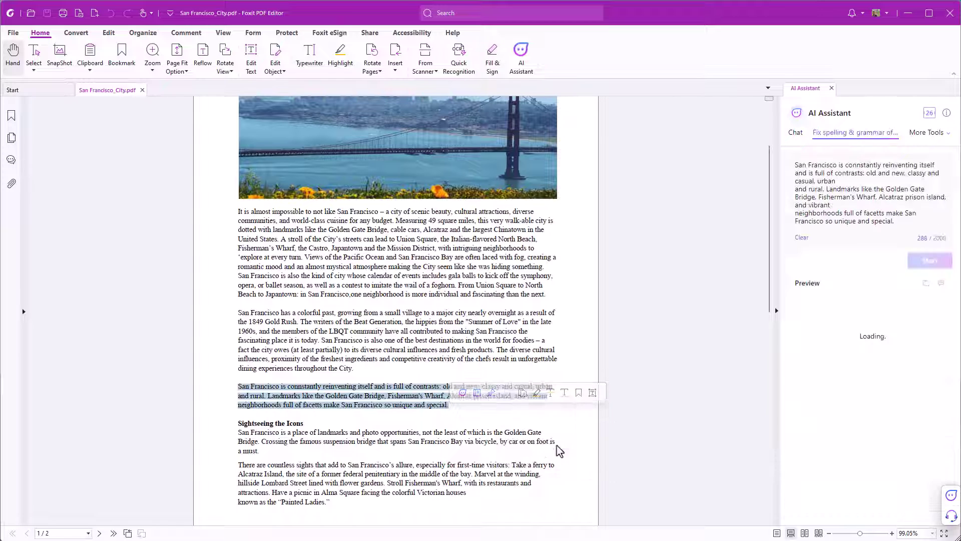
pyautogui.click(925, 262)
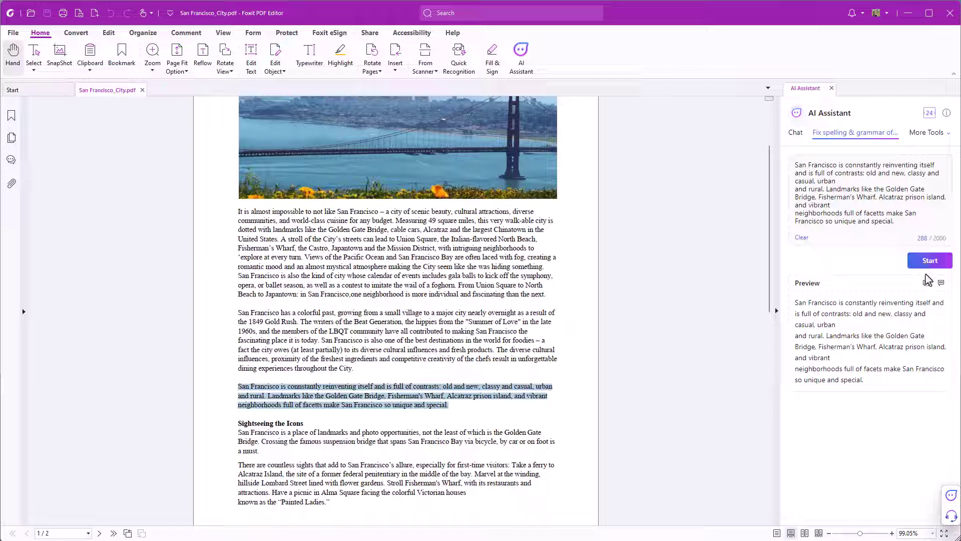
pyautogui.click(927, 285)
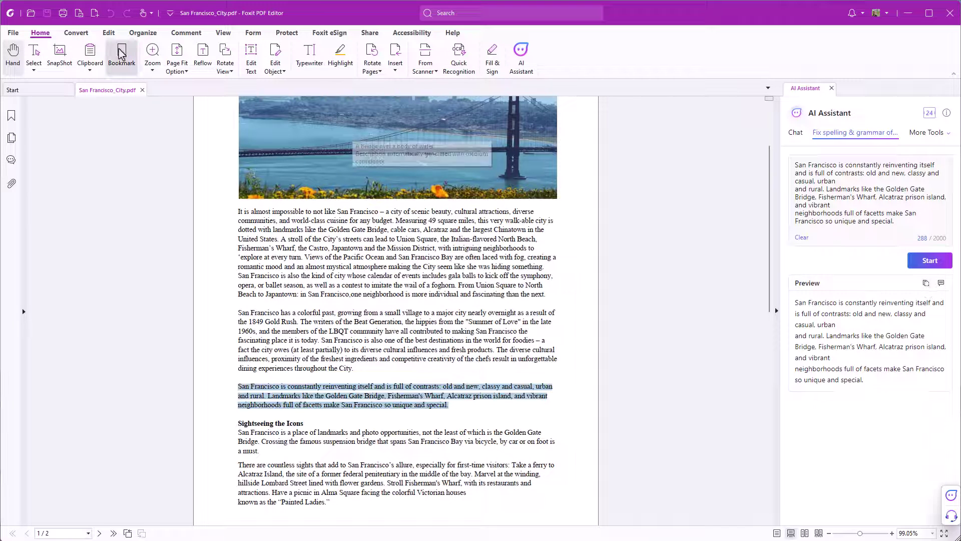
# In Edit Text mode, paste the corrected text over the original misspelled paragraph.
pyautogui.click(109, 32)
pyautogui.click(64, 64)
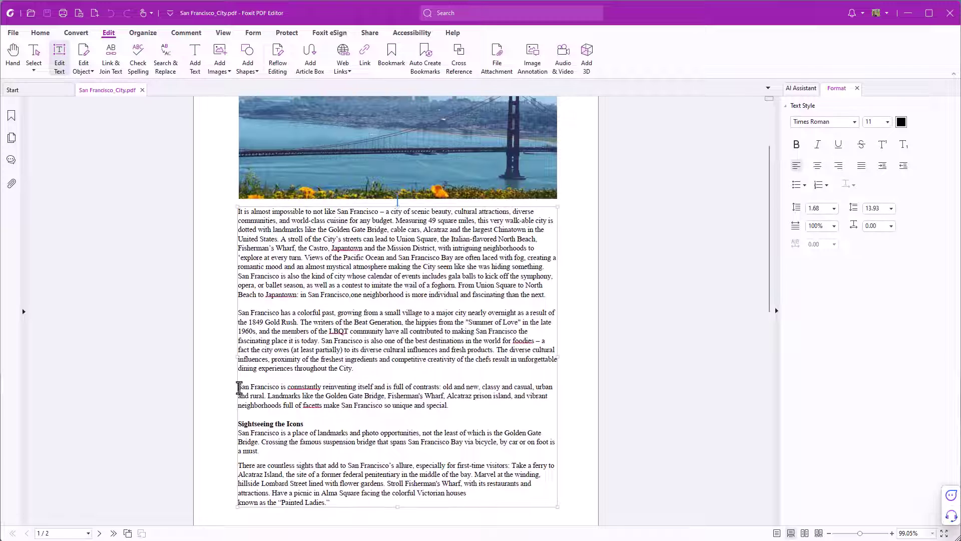
pyautogui.moveTo(238, 387); pyautogui.dragTo(448, 407)
pyautogui.hotkey('ctrl', 'v')
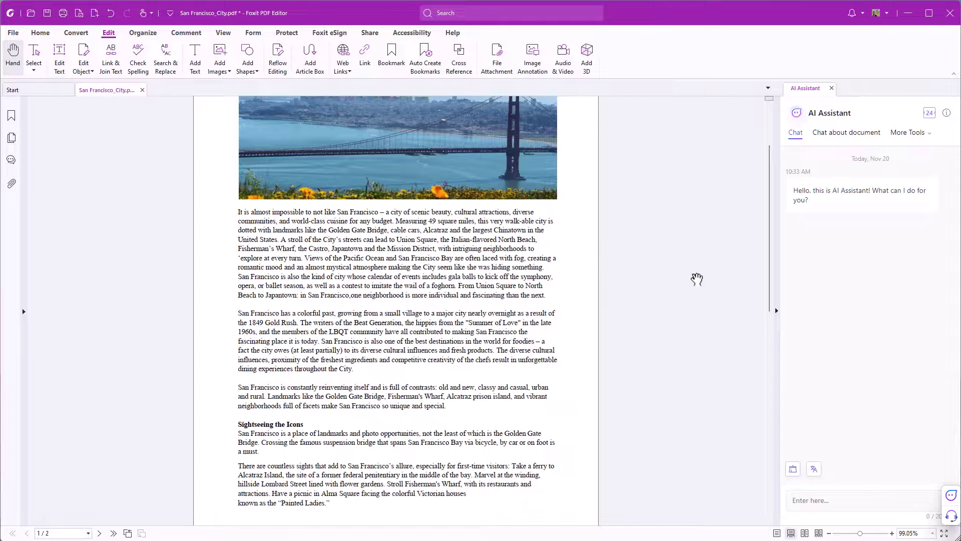
# Translate the Golden Gate sightseeing paragraph into Italian with the Translate tool.
pyautogui.click(911, 134)
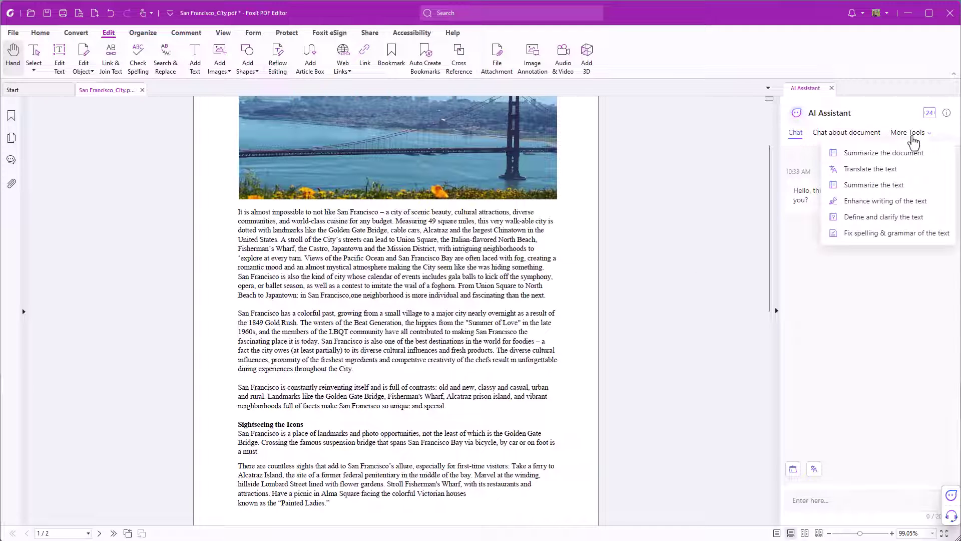
pyautogui.click(881, 169)
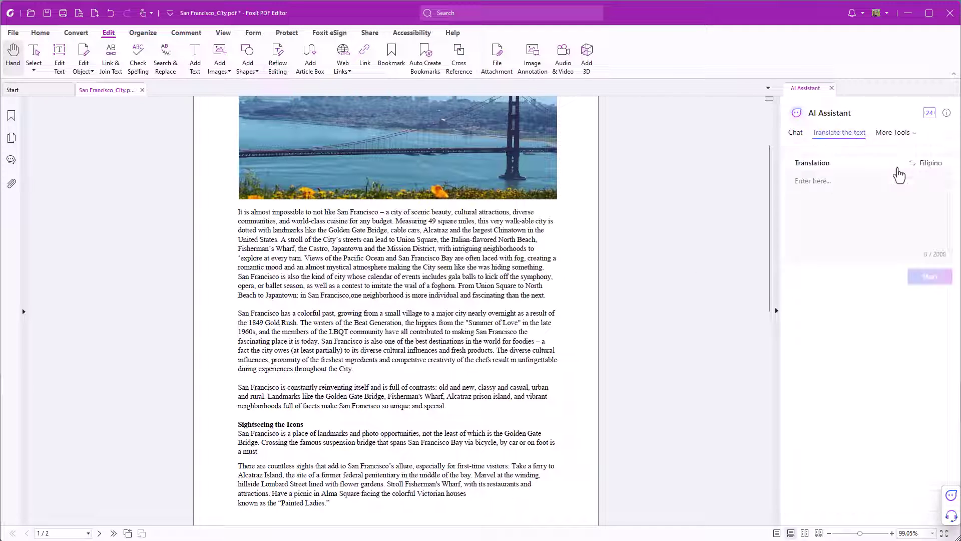
pyautogui.click(913, 165)
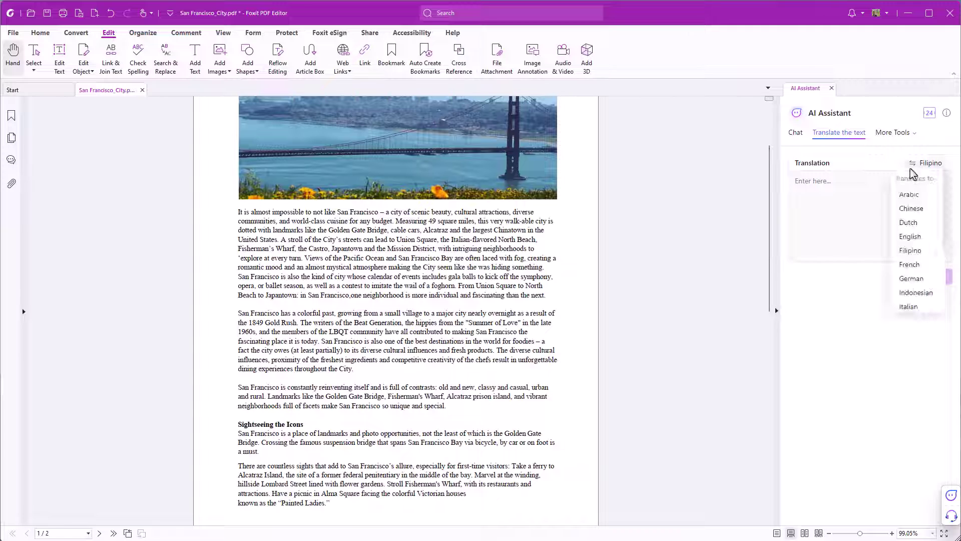
pyautogui.click(924, 306)
pyautogui.click(826, 243)
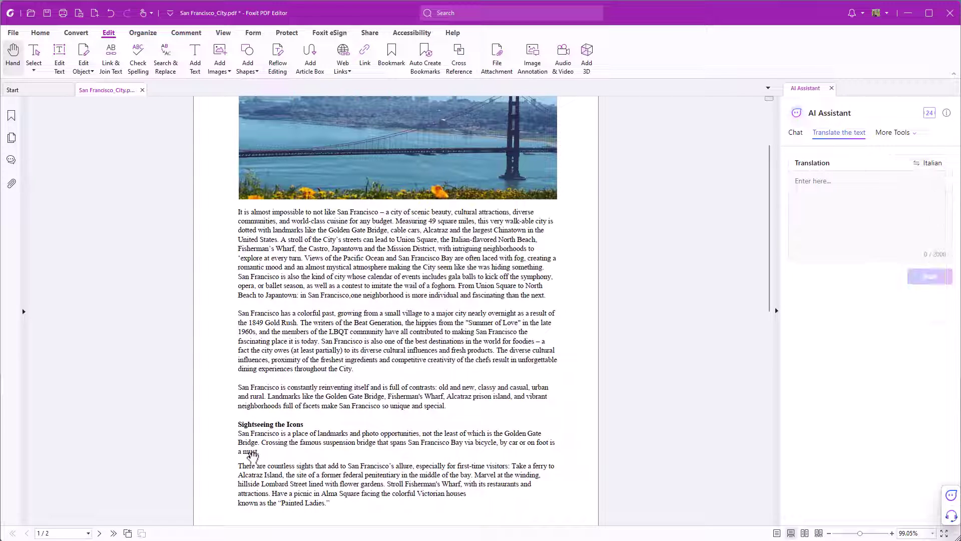
pyautogui.moveTo(239, 434); pyautogui.dragTo(258, 452)
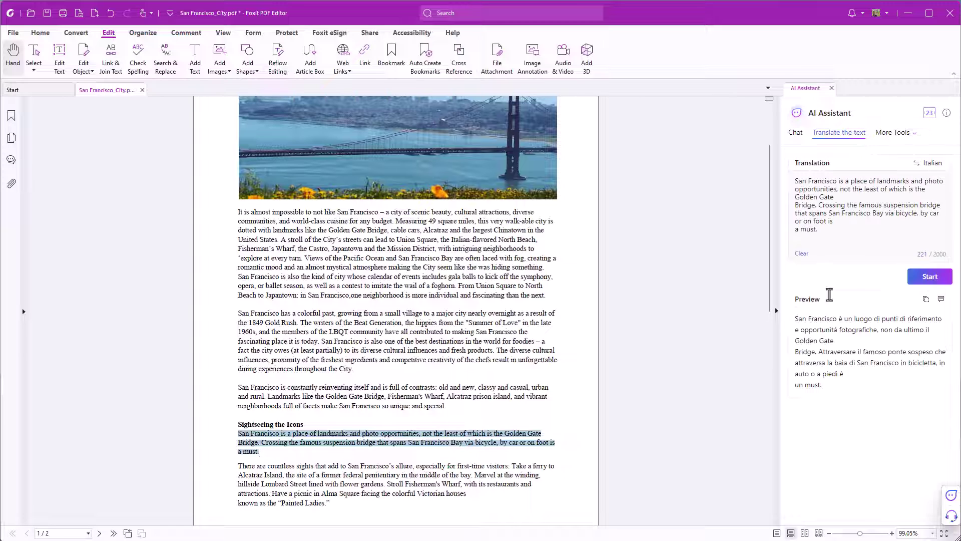
pyautogui.click(926, 279)
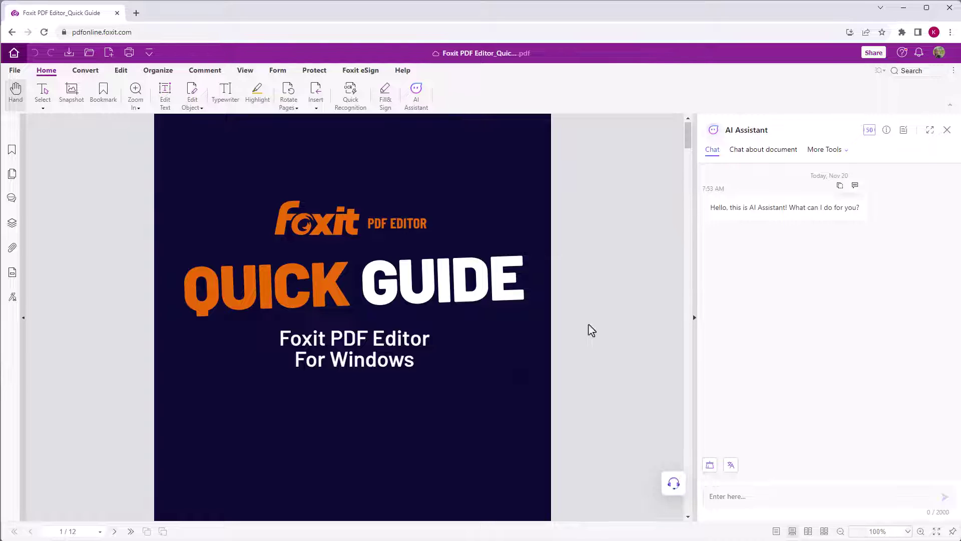
# Convert the Quick Guide to docx via Smart PDF Commands, download it, and briefly open it in Word.
pyautogui.click(845, 155)
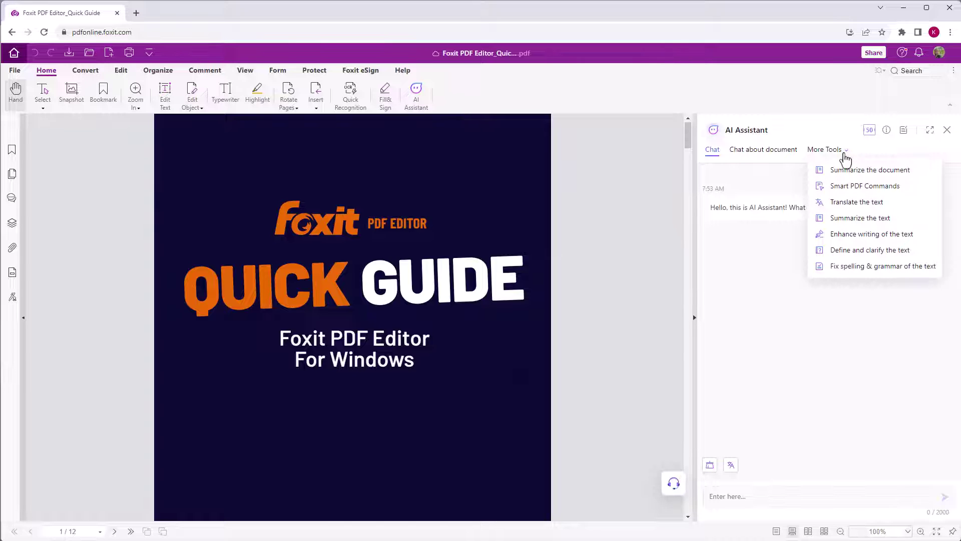
pyautogui.click(848, 189)
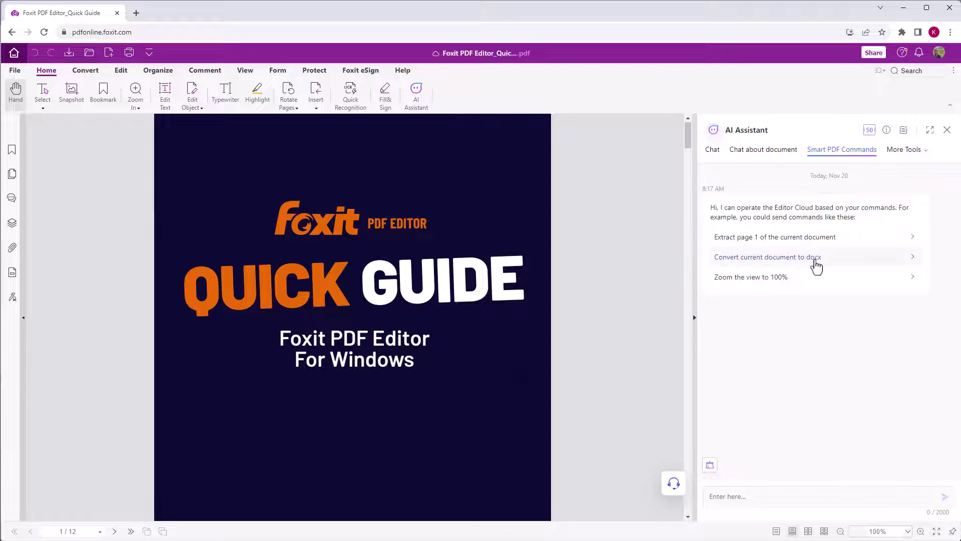
pyautogui.click(816, 259)
pyautogui.click(764, 372)
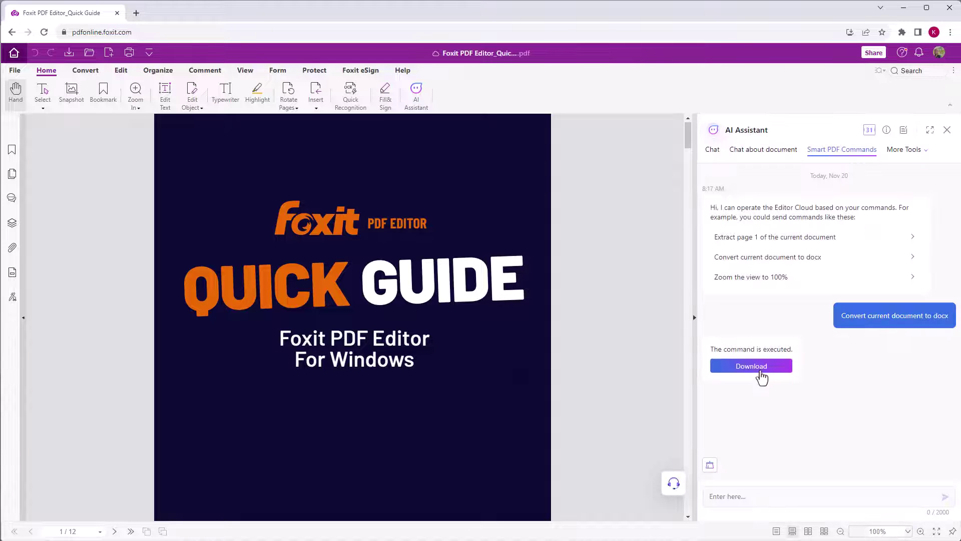
pyautogui.click(761, 372)
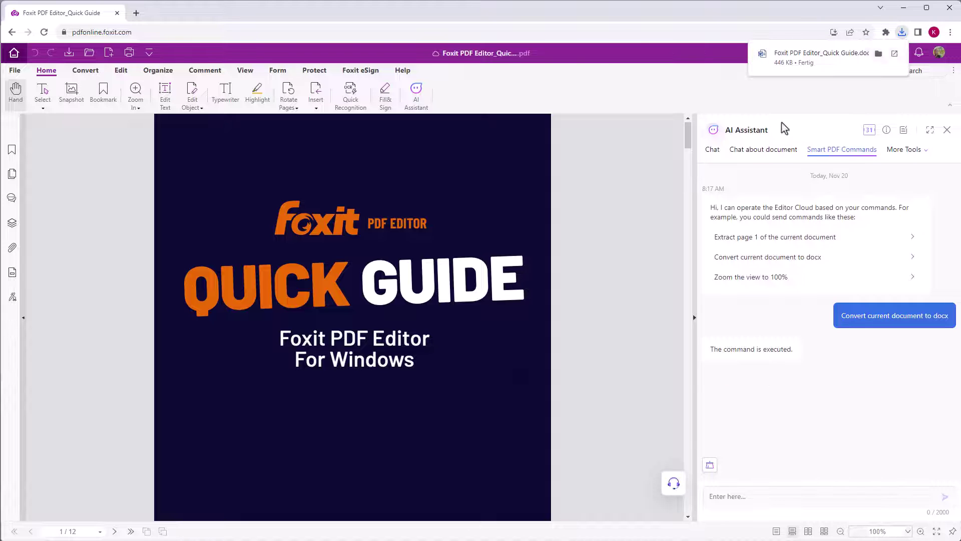
pyautogui.click(789, 65)
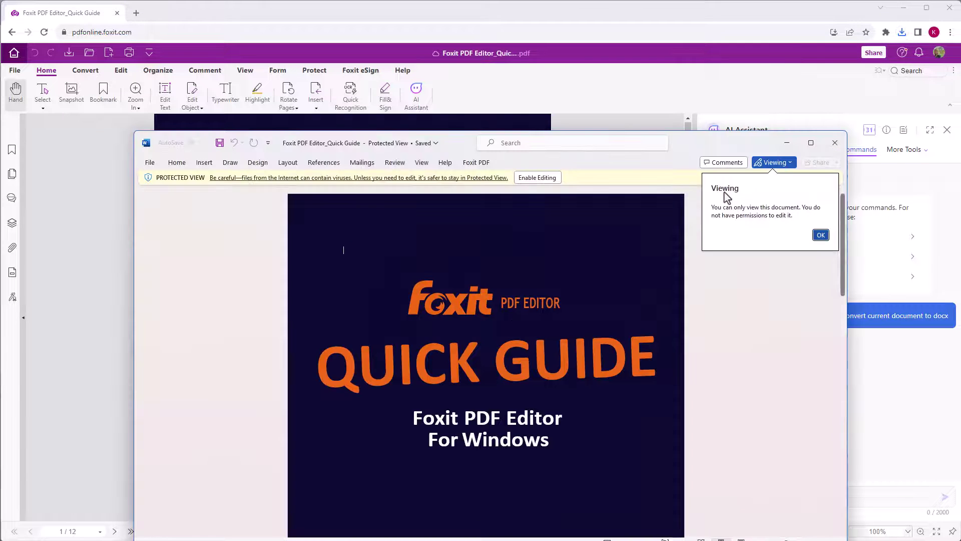
pyautogui.click(835, 142)
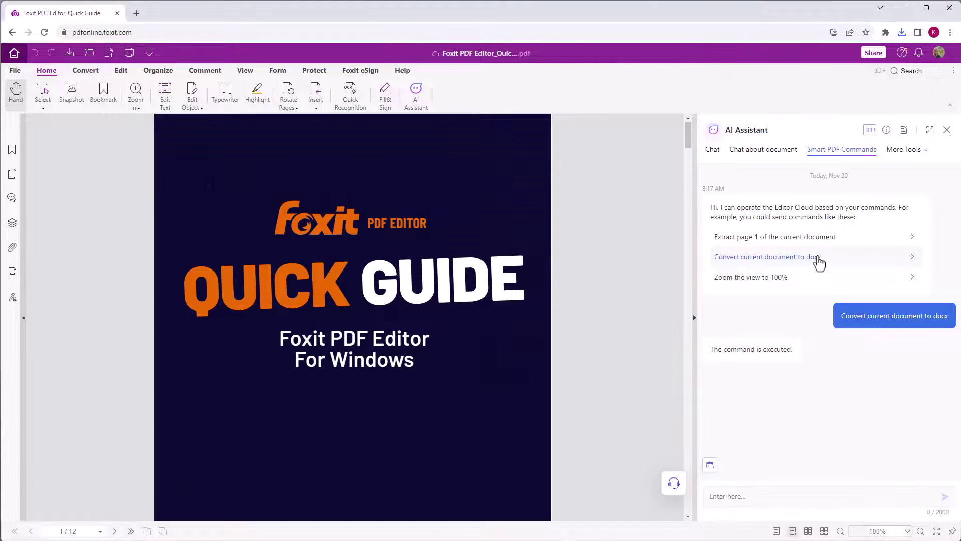
# Send the smart command 'Go to page 4' to jump the Quick Guide to page 4 of 12.
pyautogui.click(775, 494)
pyautogui.write('Go to page 4')
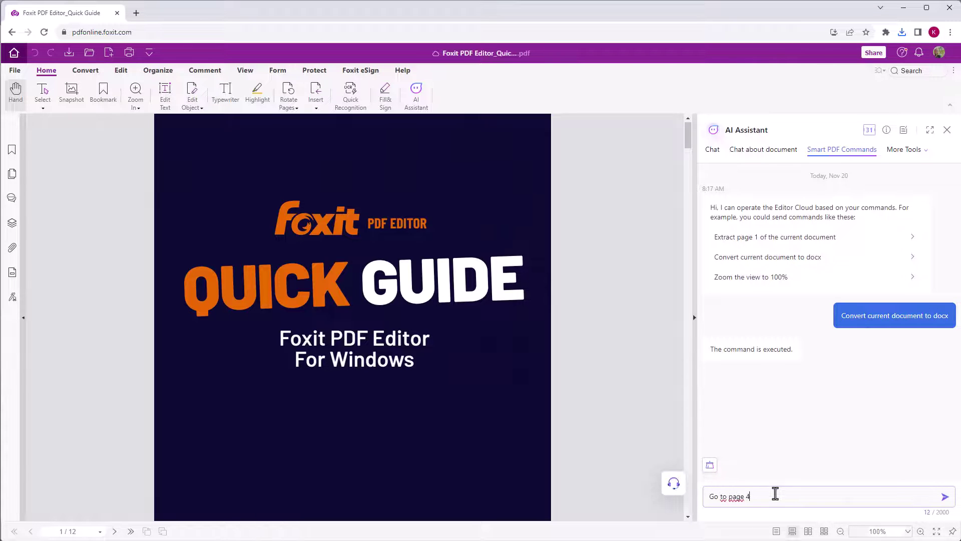
pyautogui.click(944, 497)
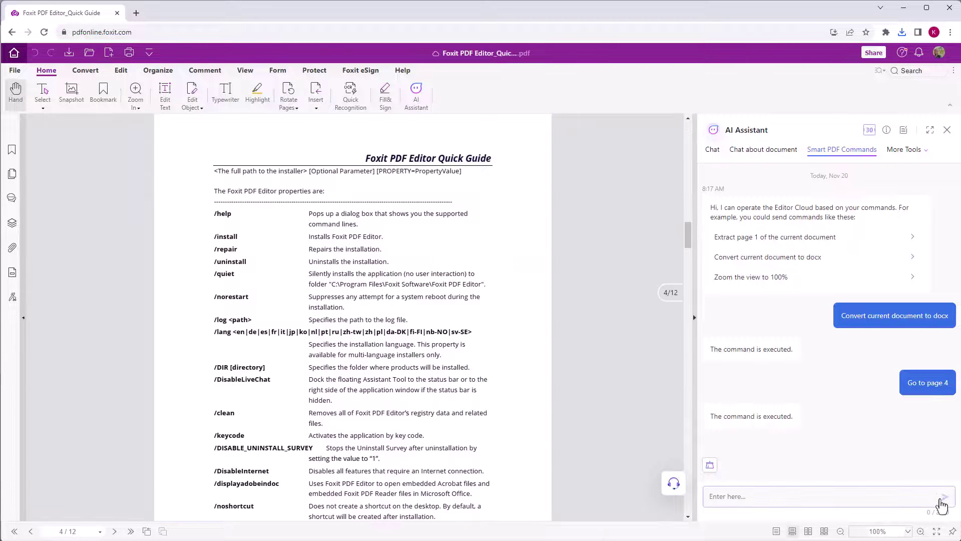
pyautogui.scroll(-5, 601, 409)
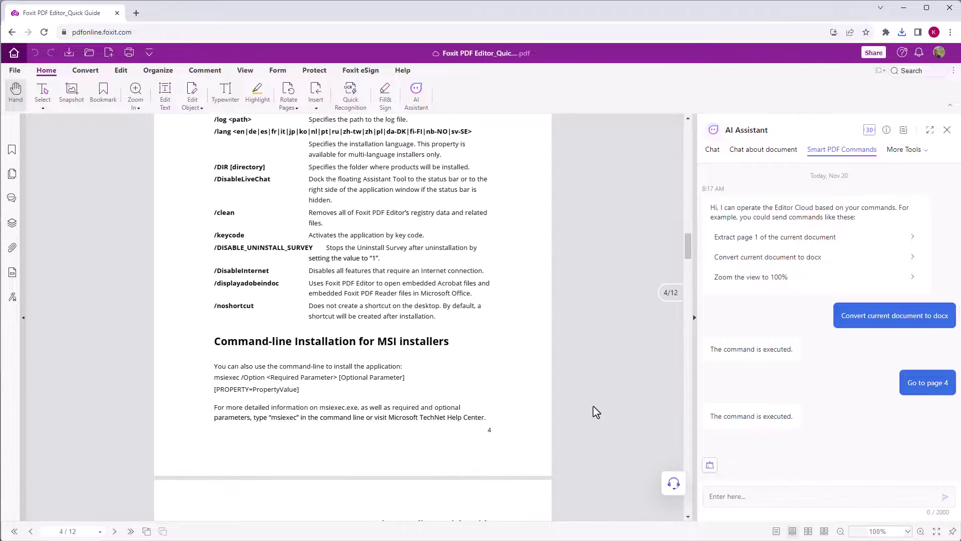